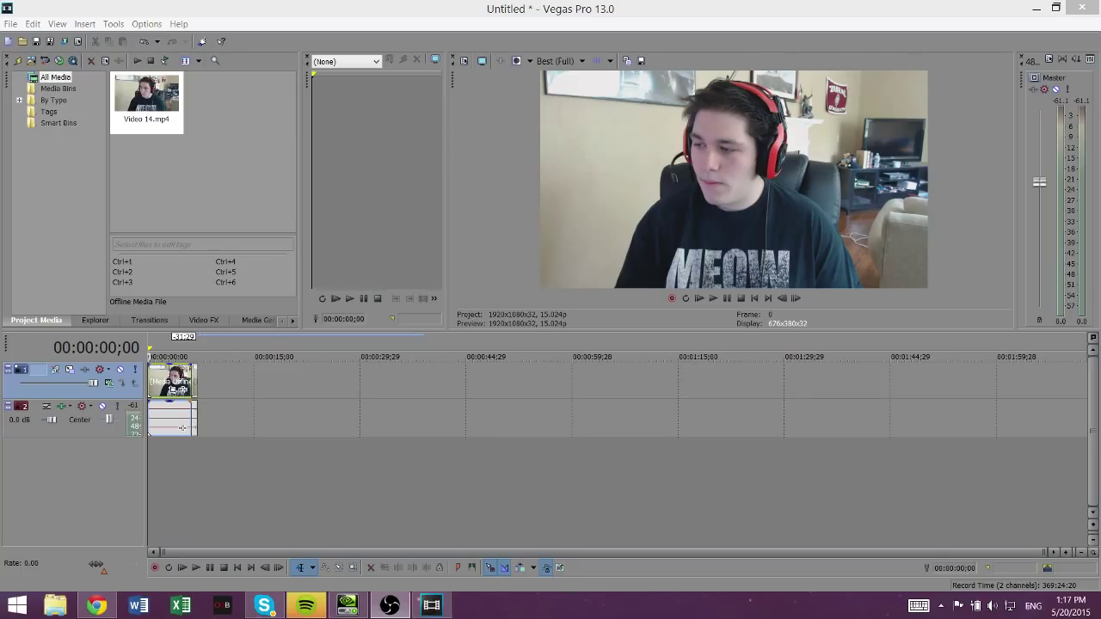
- Activate the Vegas Pro window holding Video 14.mp4 on the timeline
click(153, 391)
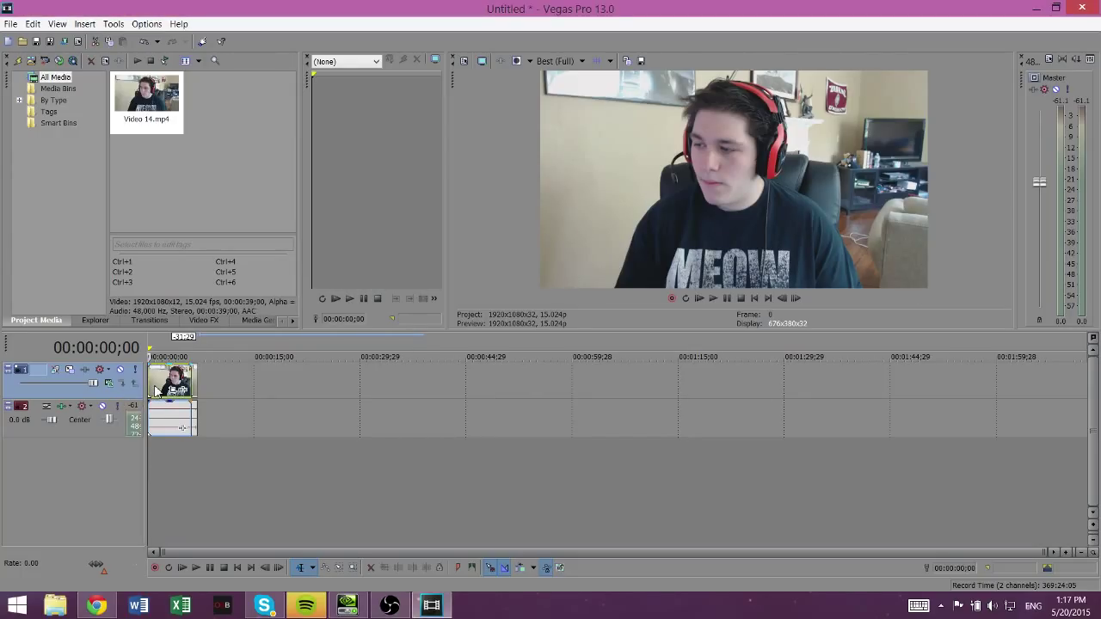
- Render the project to Untitled.mpg with the MainConcept MPEG-1 VCD PAL template
click(10, 23)
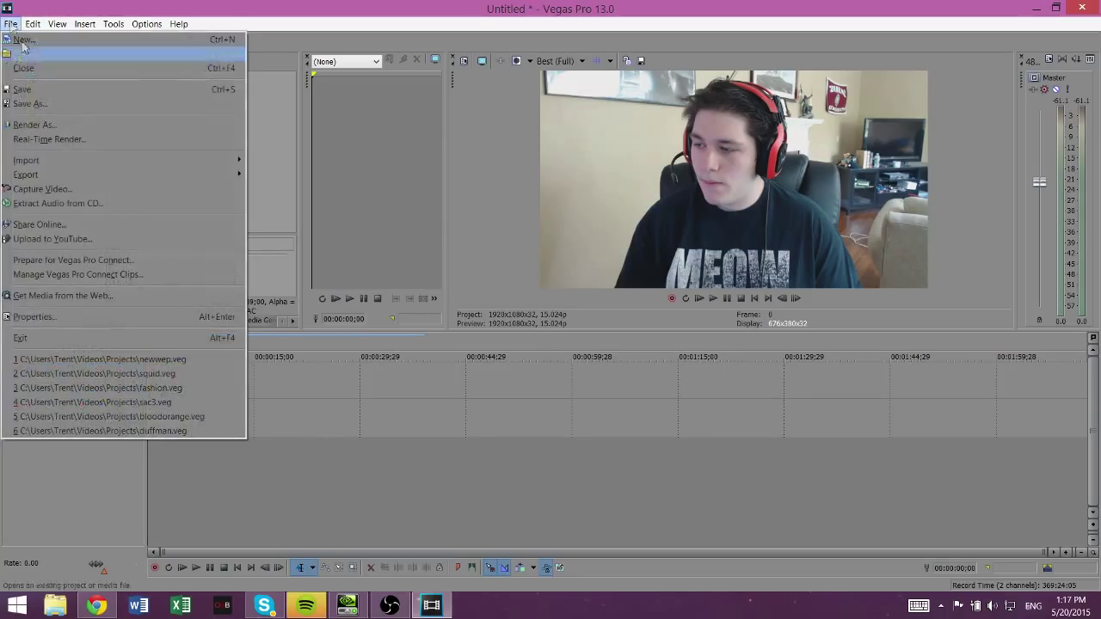
click(64, 126)
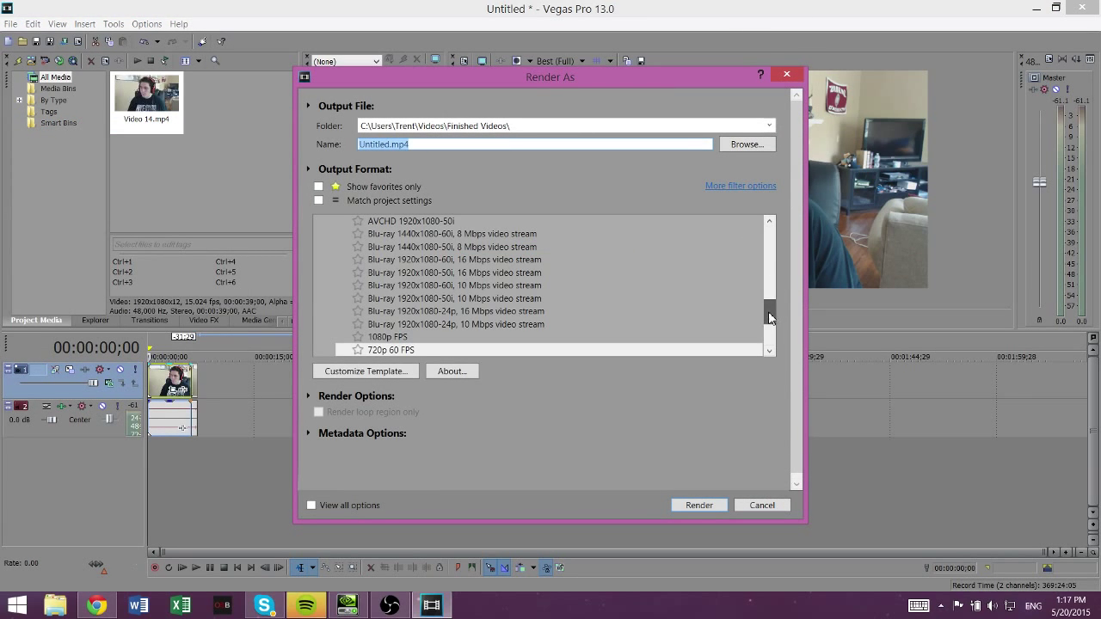
drag(774, 308, 769, 238)
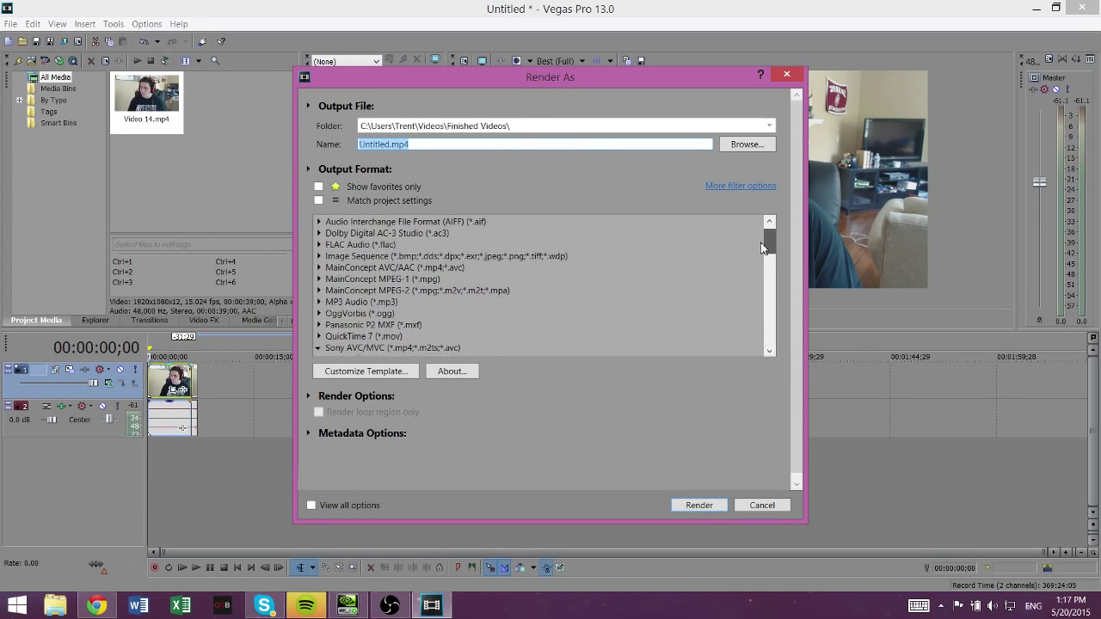
click(321, 279)
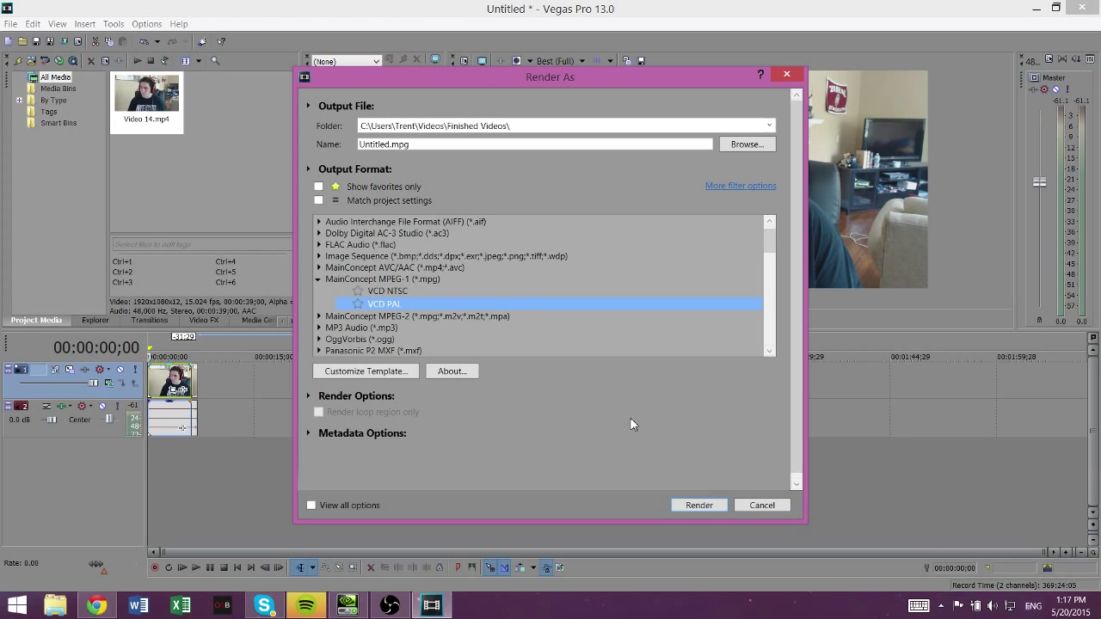
click(698, 505)
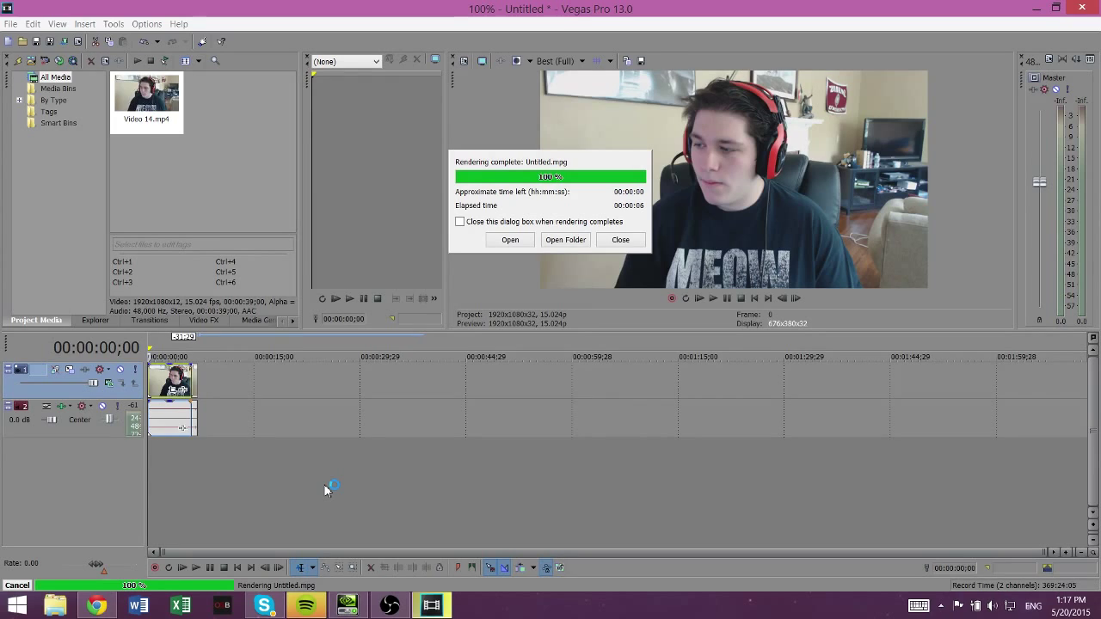
- Launch Photoshop CC 2014 via a Start-screen search for 'phot' and maximize it
key(super)
text(photoshop CC 2014)
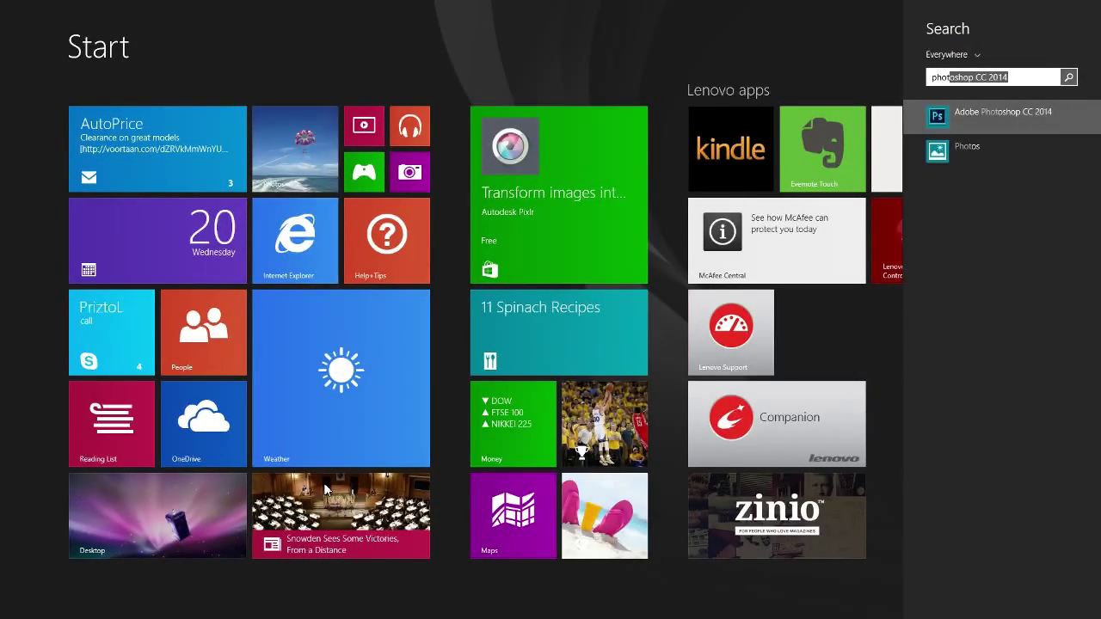
click(1010, 112)
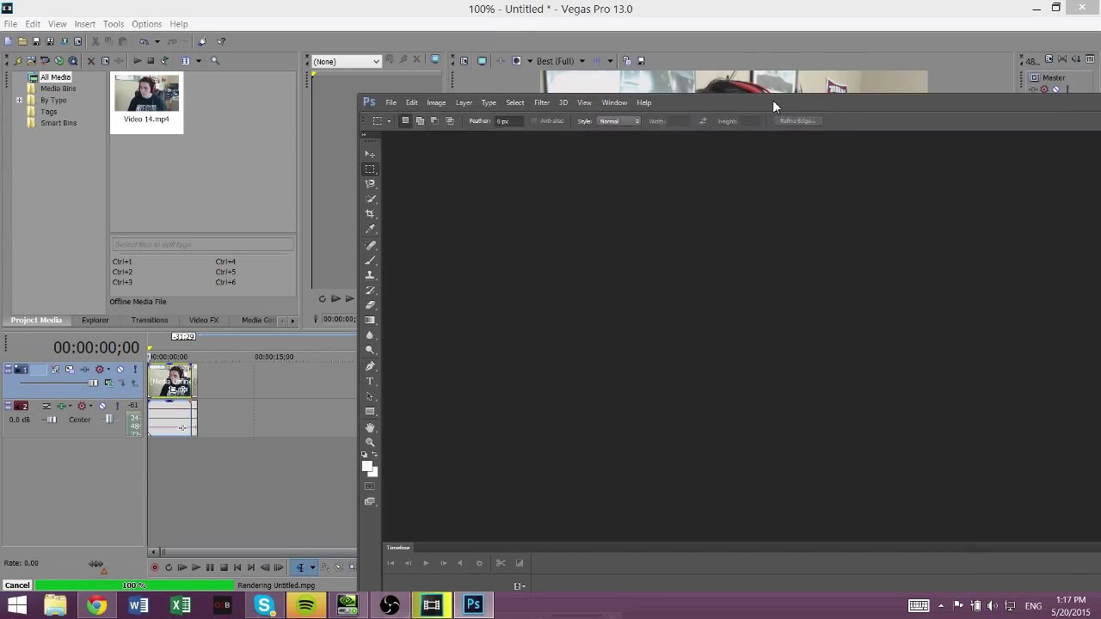
drag(777, 101, 120, 7)
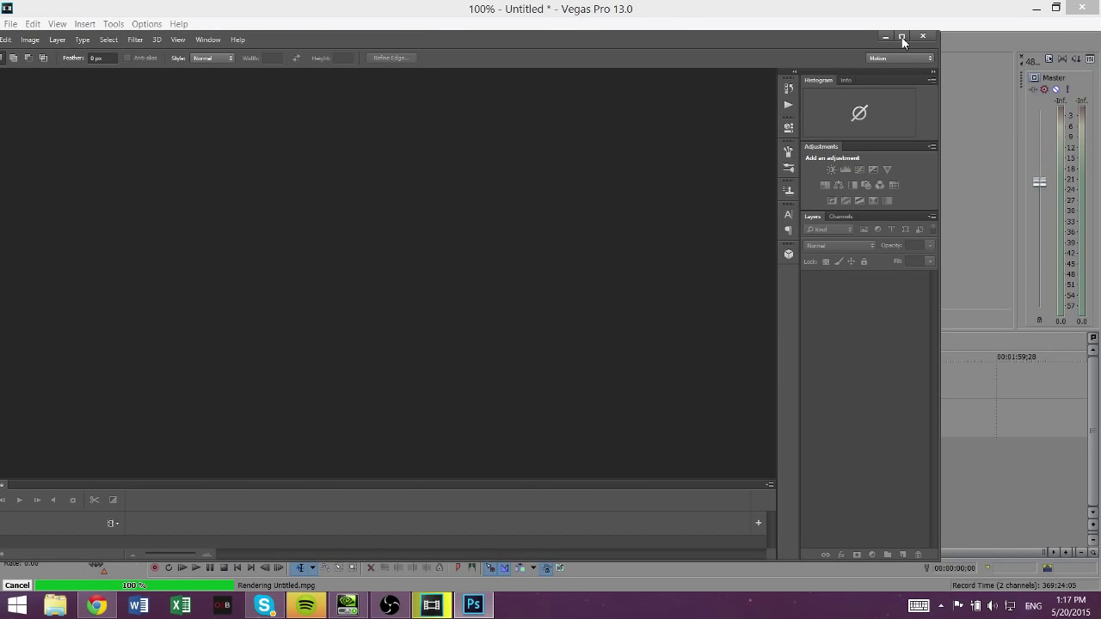
click(902, 38)
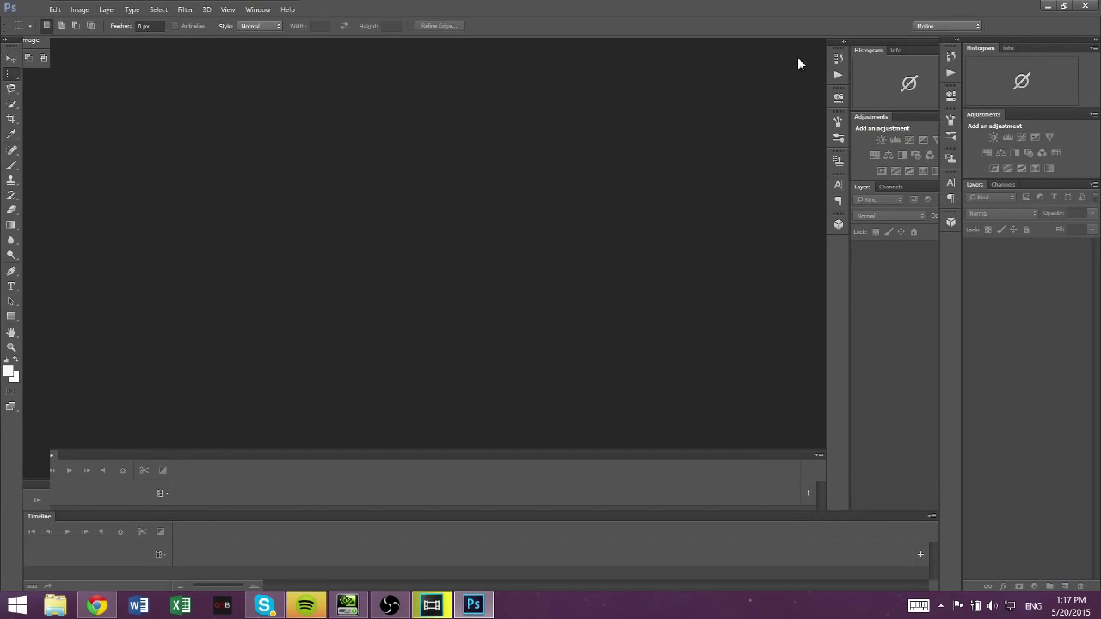
- Load Untitled.mpg from Videos > Finished Videos through Import > Video Frames to Layers
click(32, 8)
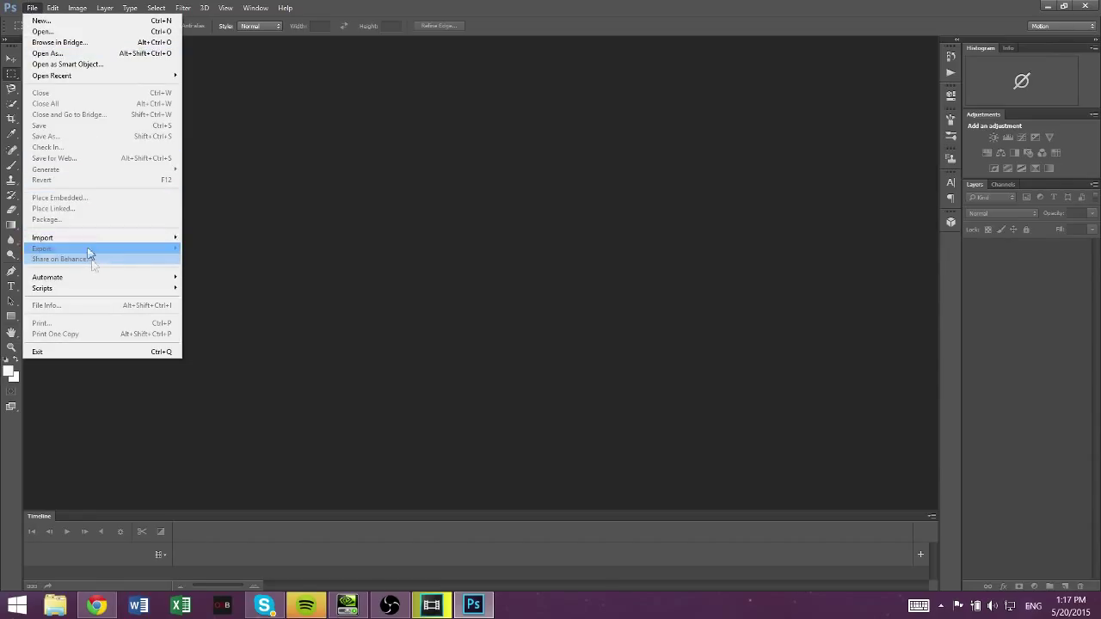
mouse_move(146, 239)
click(222, 250)
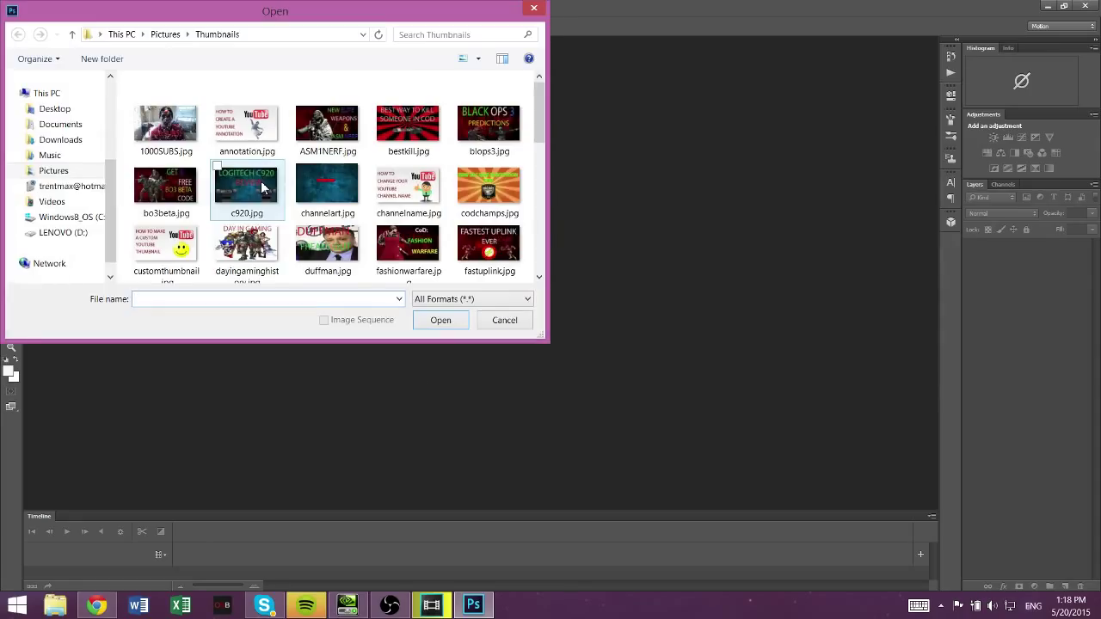
click(51, 201)
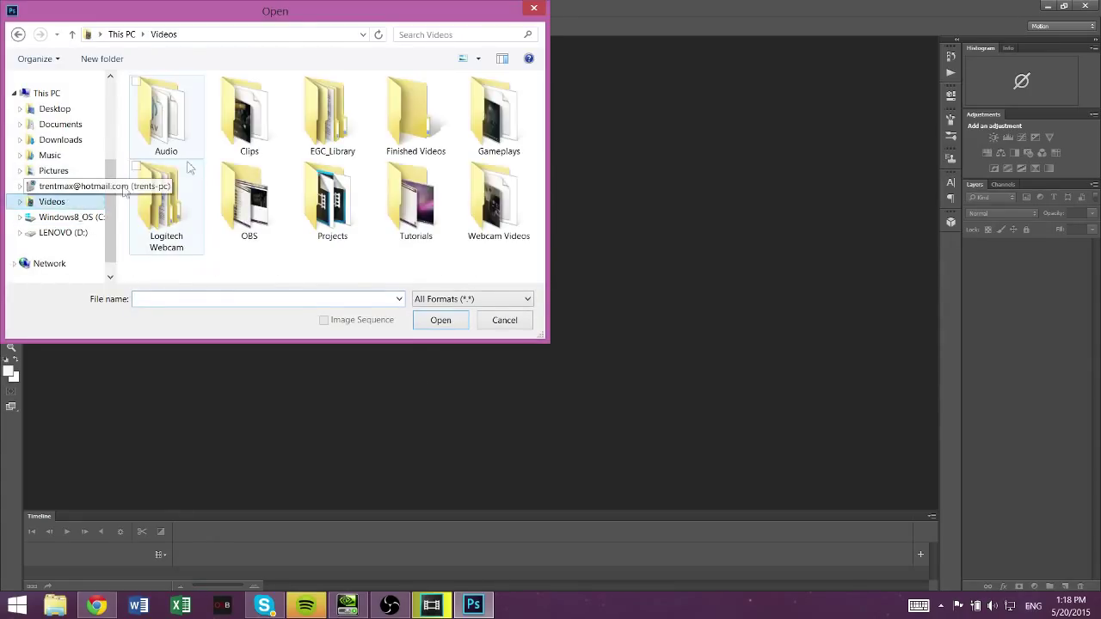
double_click(390, 130)
drag(543, 116, 542, 250)
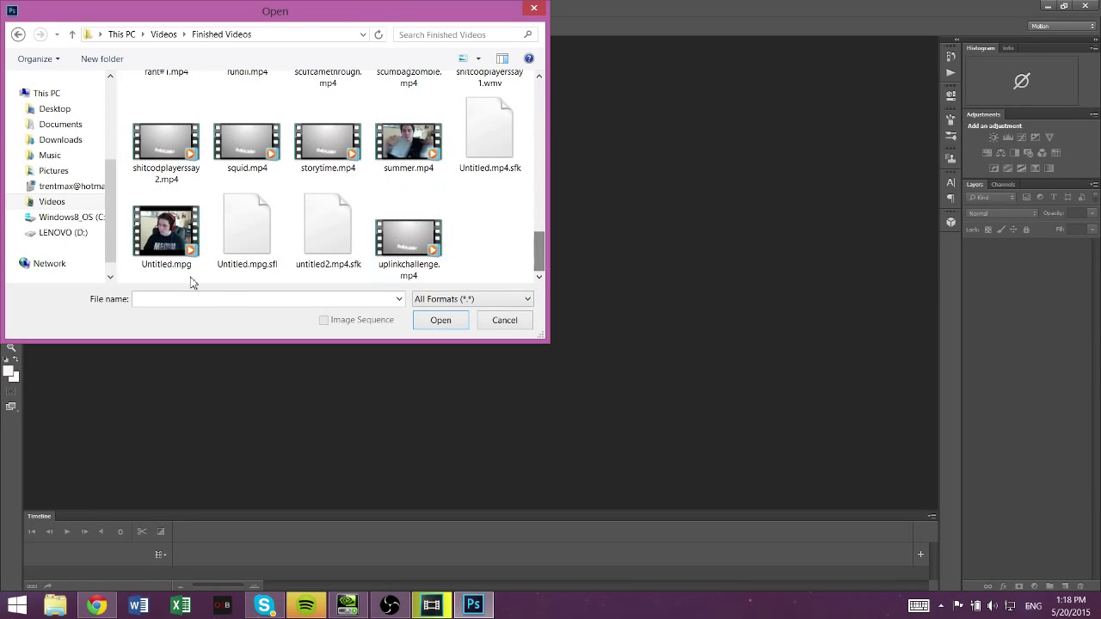
click(156, 230)
double_click(156, 229)
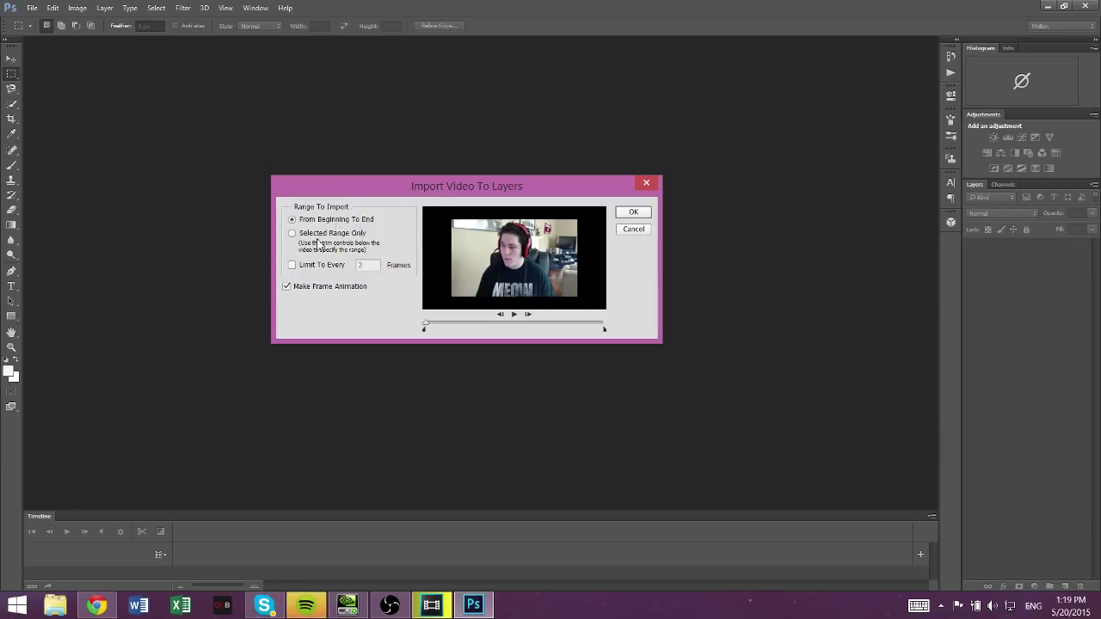
- Import every 2nd frame as layers with Make Frame Animation enabled
click(292, 267)
click(626, 216)
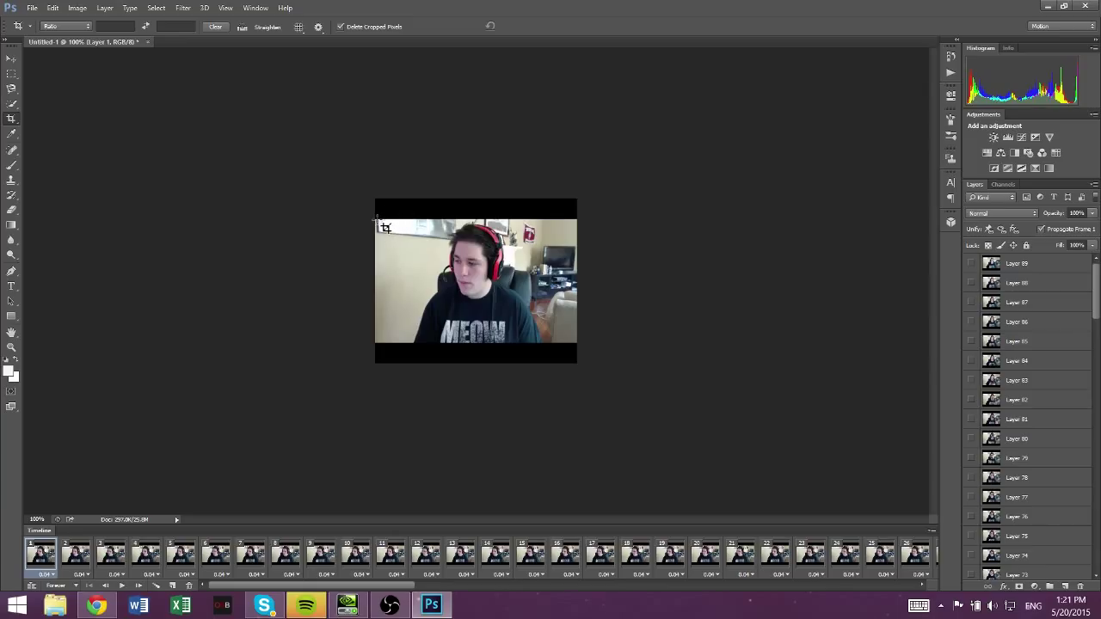
- Crop all frames to the webcam picture, trimming away the black borders
drag(378, 219, 585, 350)
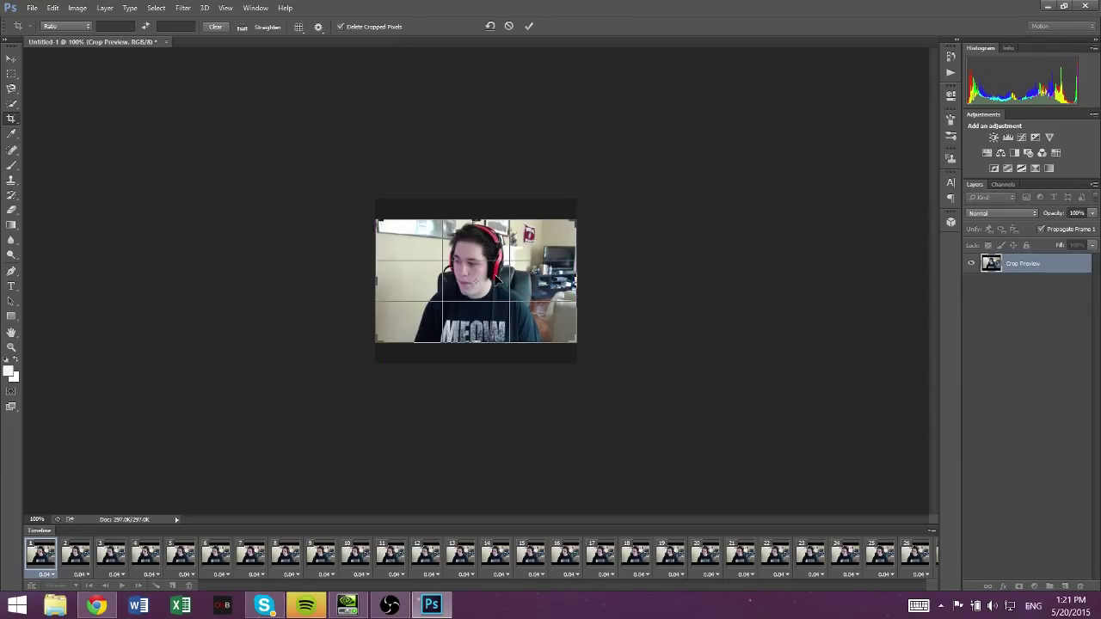
click(11, 59)
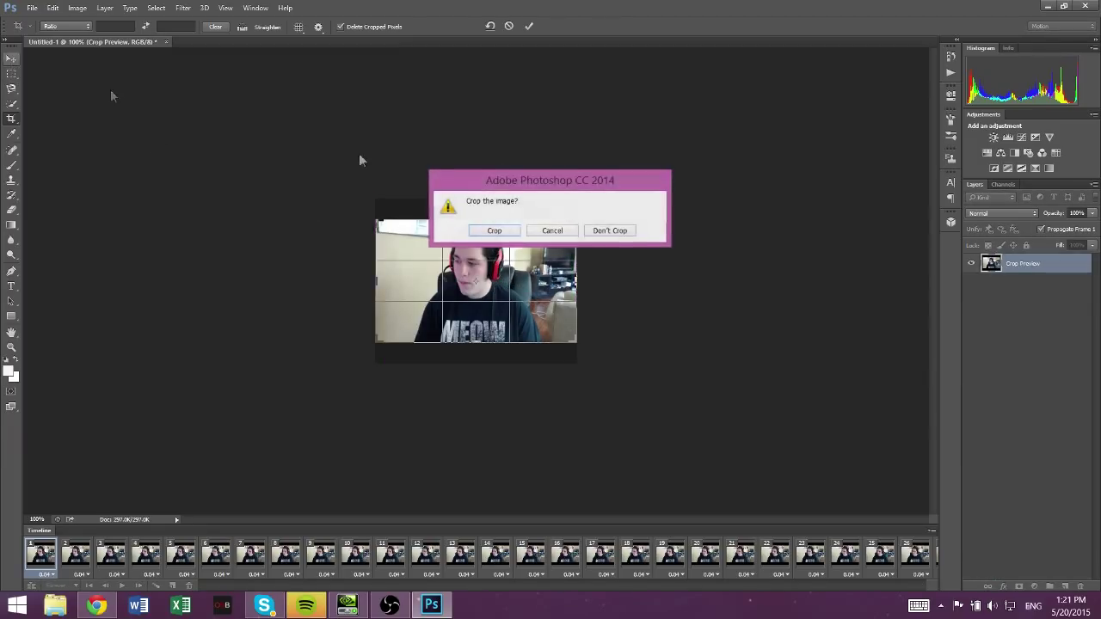
click(498, 232)
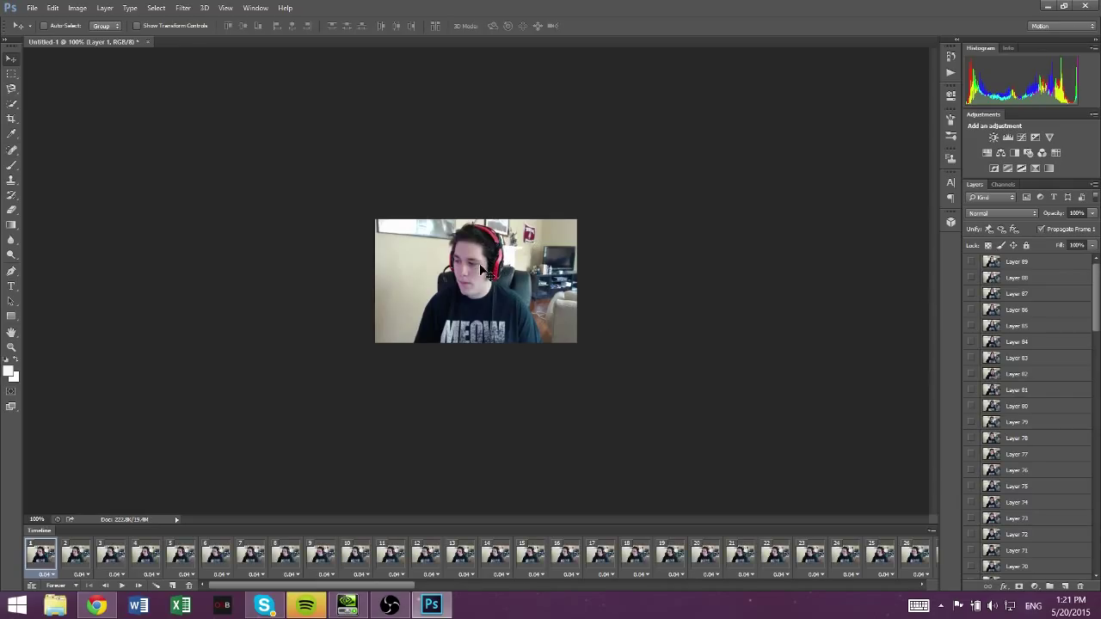
mouse_move(376, 588)
mouse_down()
mouse_move(559, 587)
mouse_move(365, 583)
mouse_up()
click(254, 9)
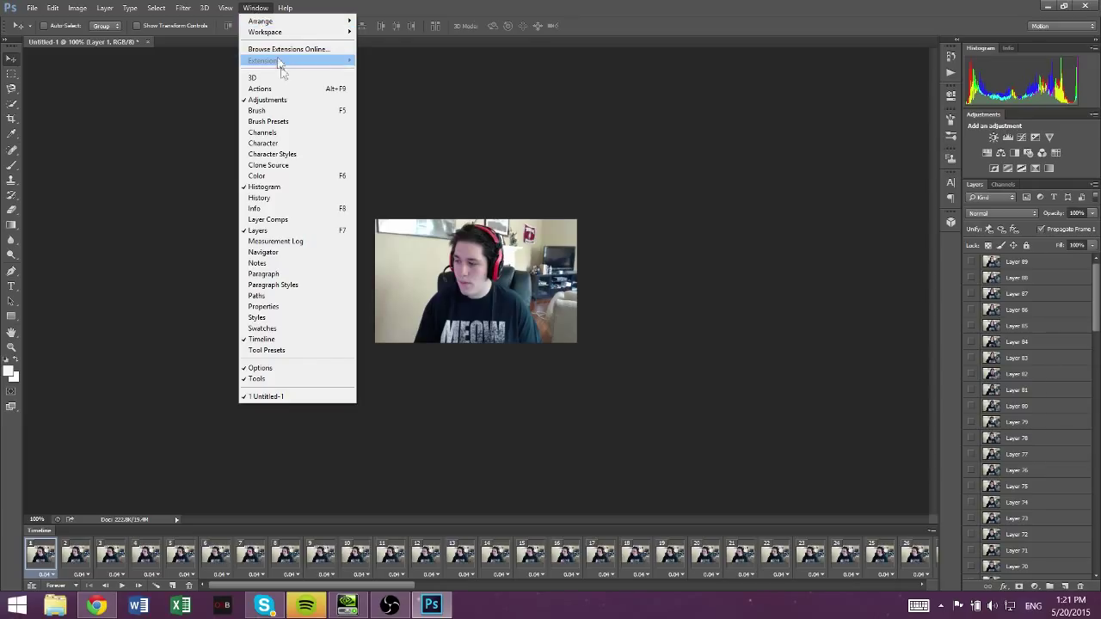
mouse_move(232, 7)
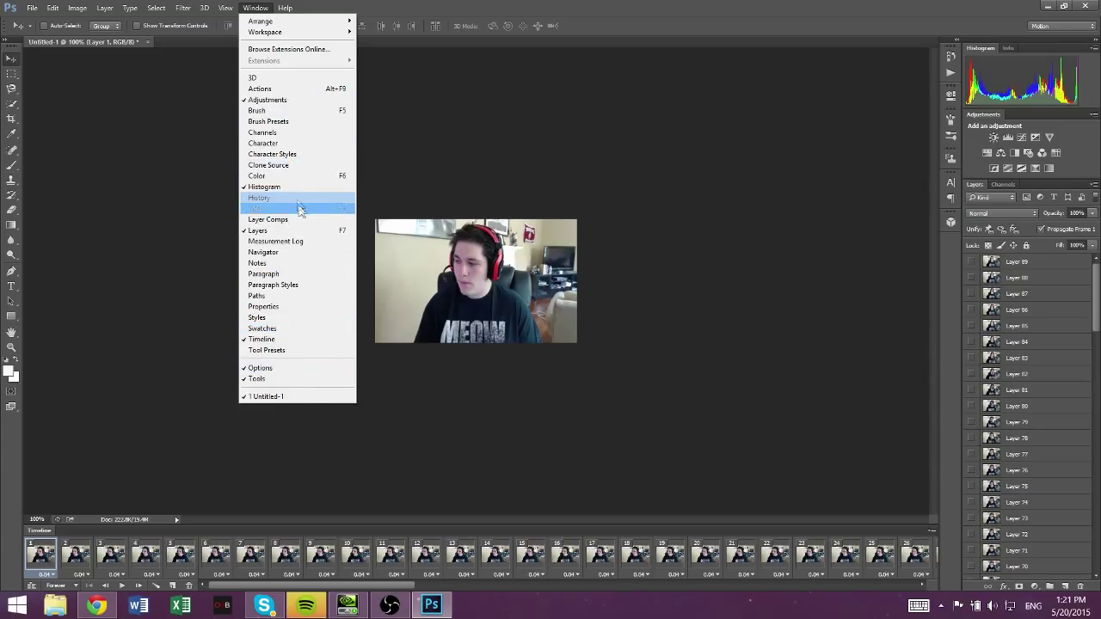
click(296, 341)
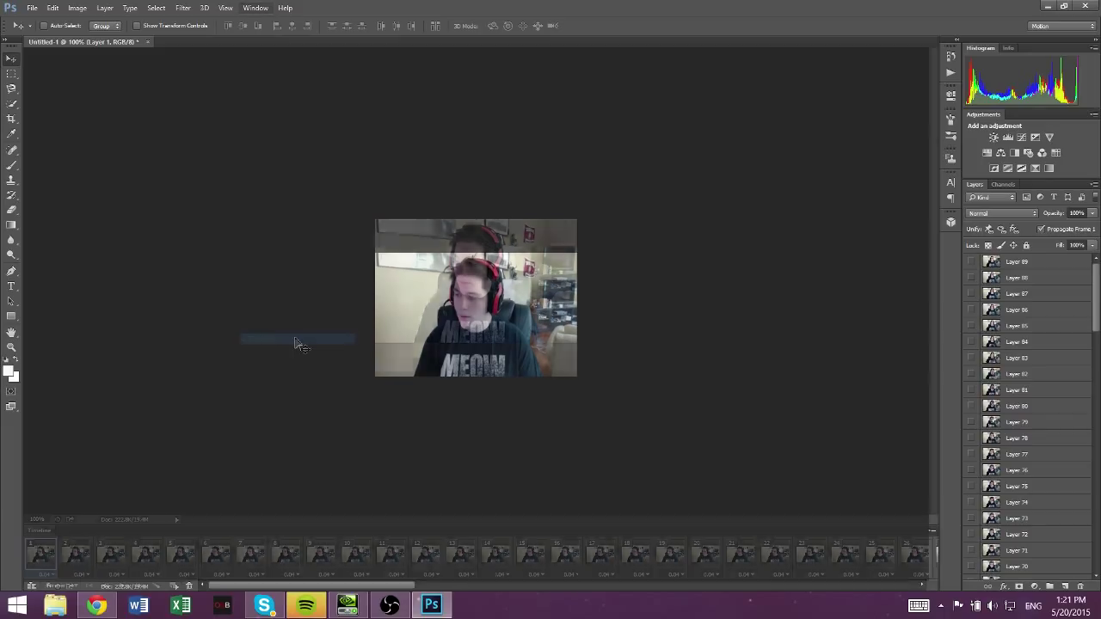
click(255, 7)
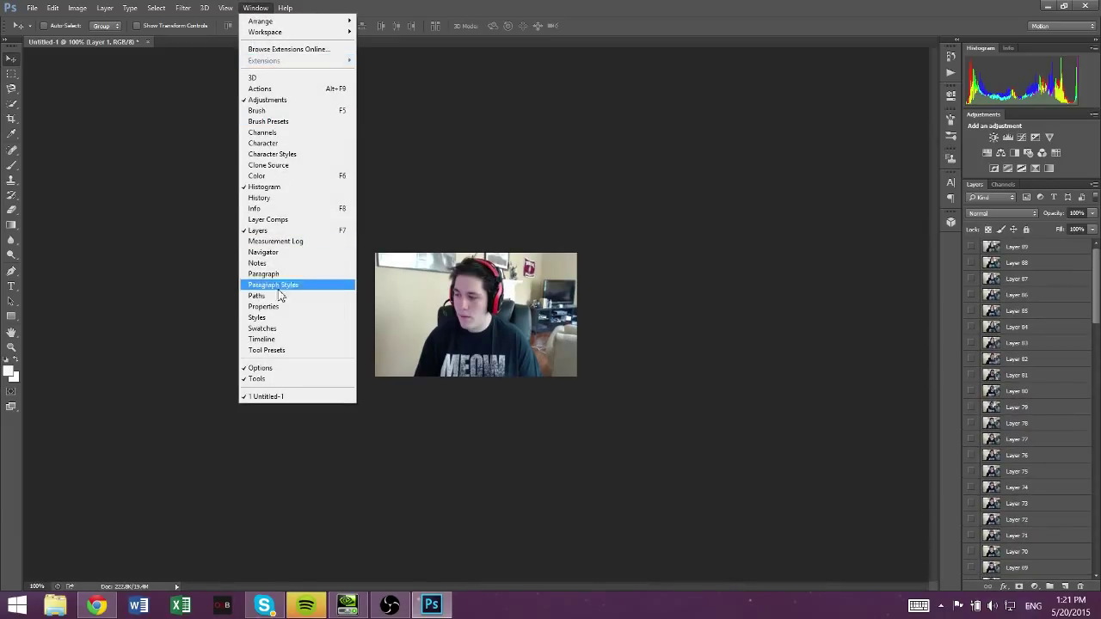
click(278, 339)
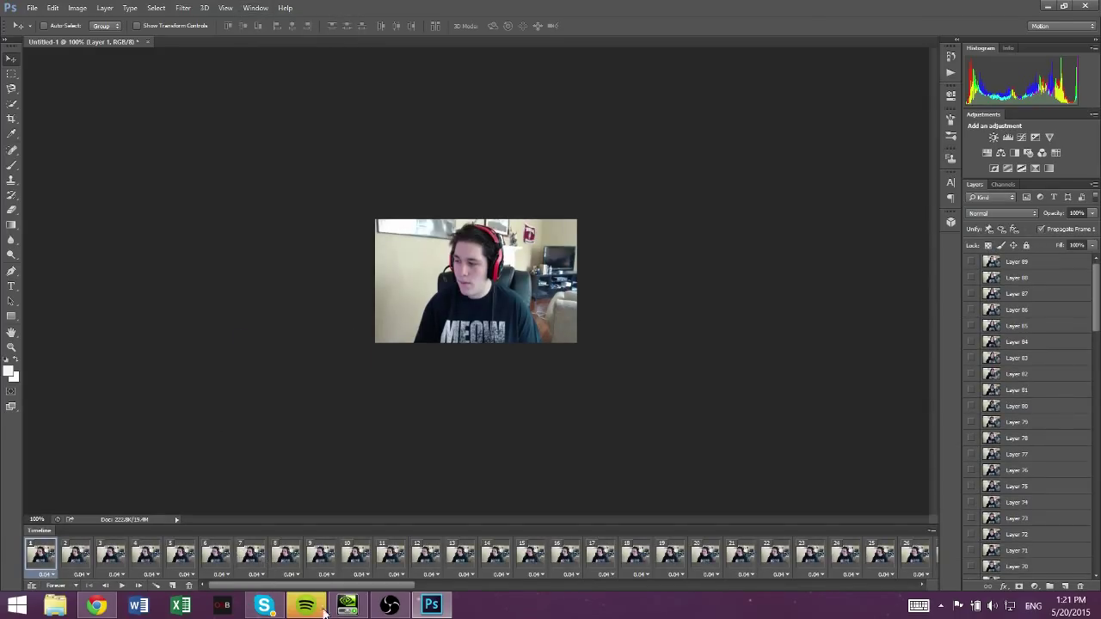
drag(314, 589, 312, 516)
click(257, 8)
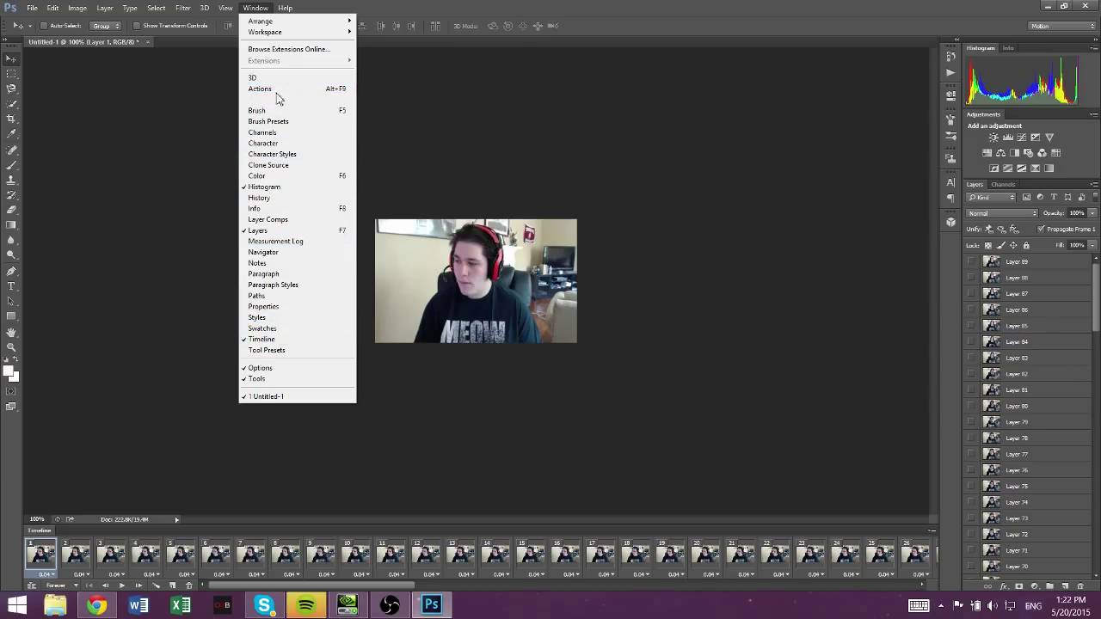
click(259, 7)
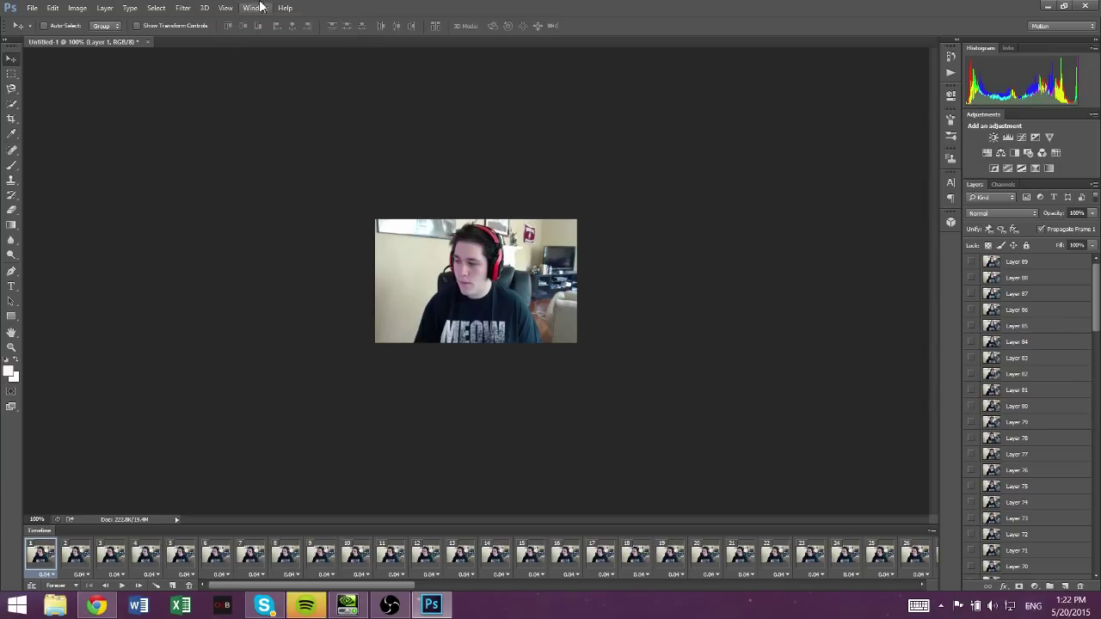
drag(405, 590, 916, 587)
click(814, 557)
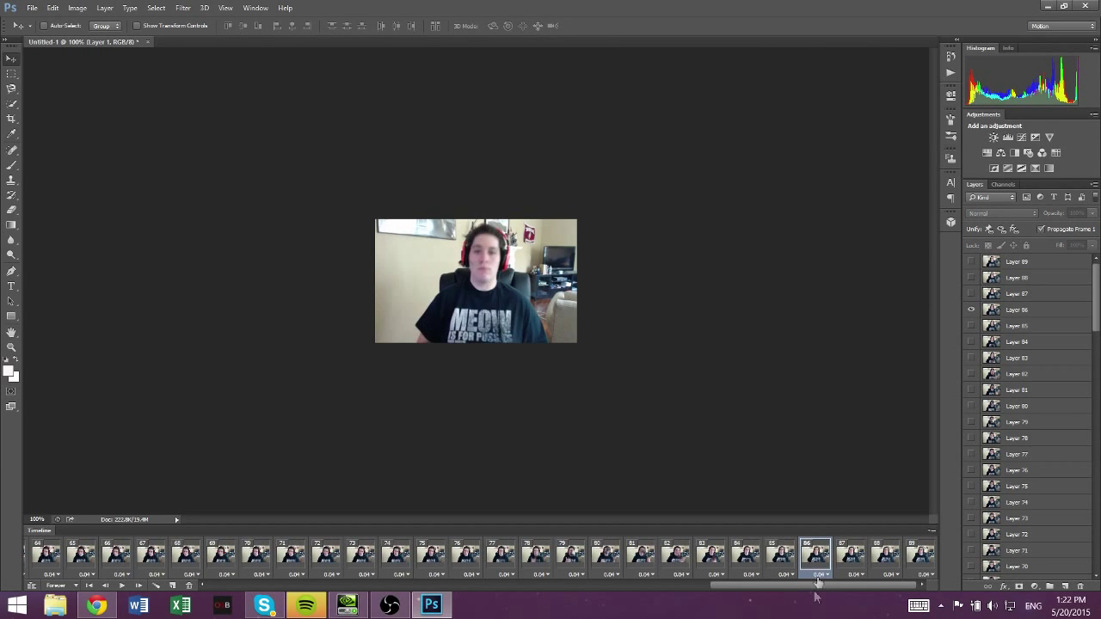
click(746, 555)
drag(767, 590, 267, 588)
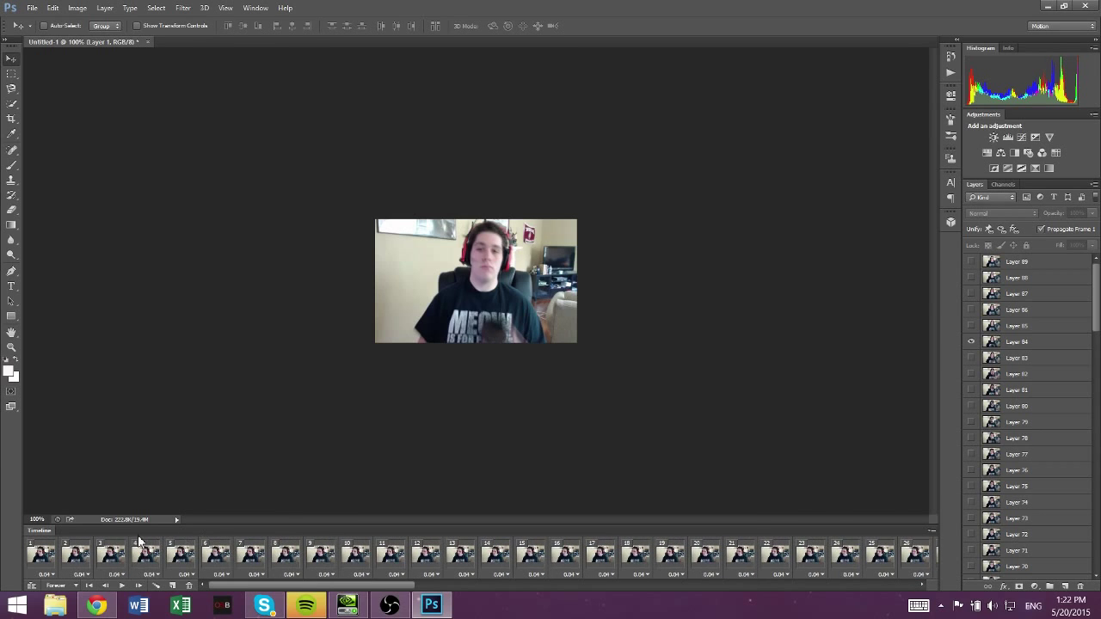
click(50, 555)
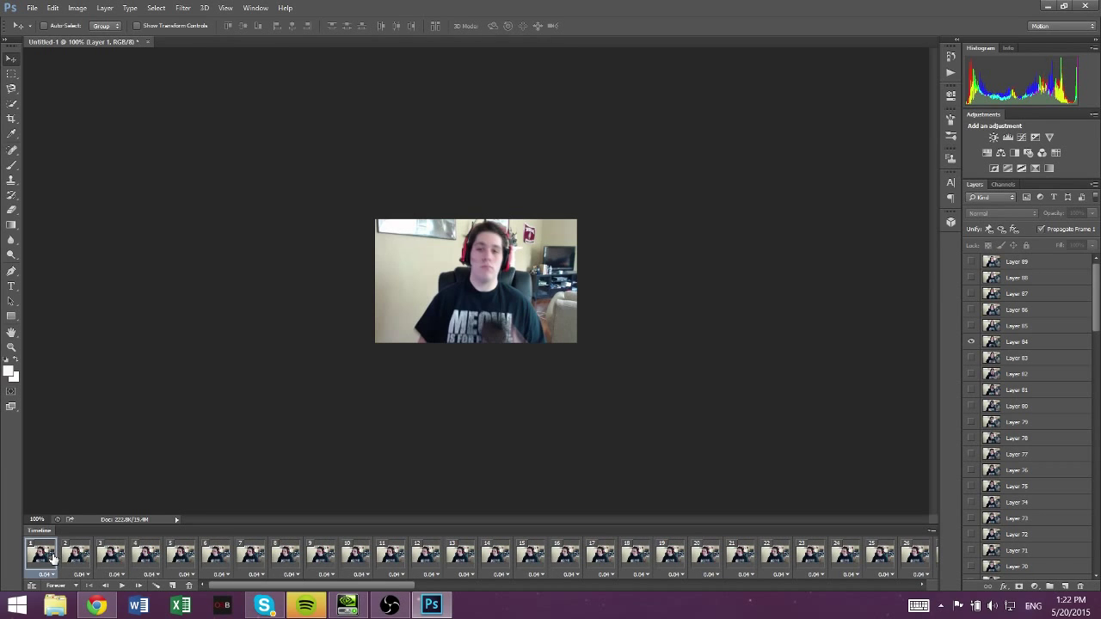
click(30, 8)
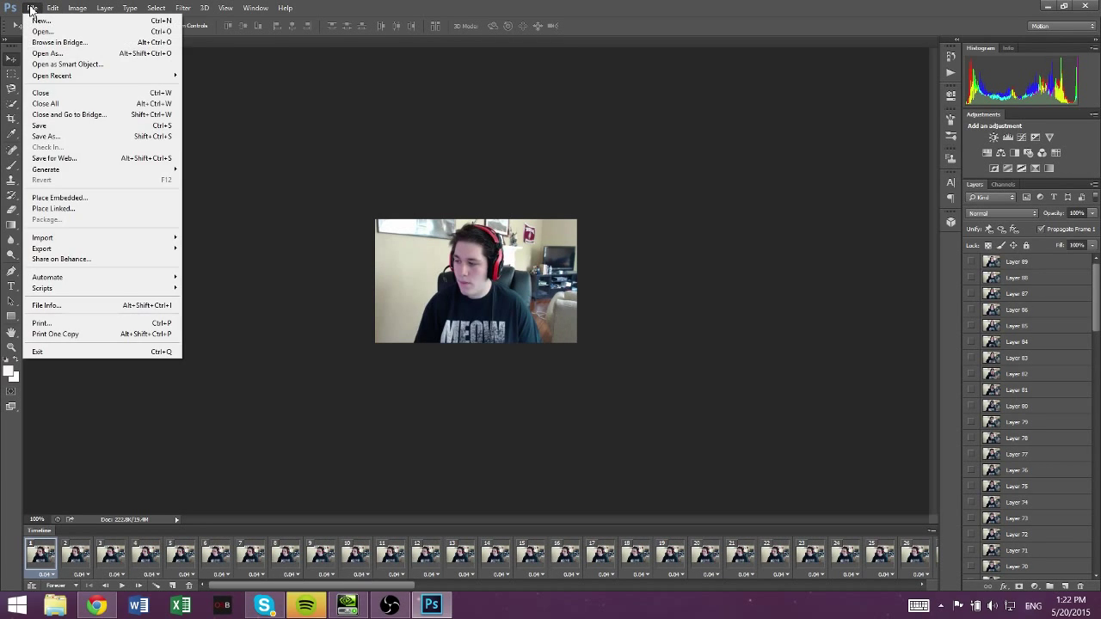
- Export the animation via Save for Web as a looping GIF, ex.gif, in Pictures
click(76, 159)
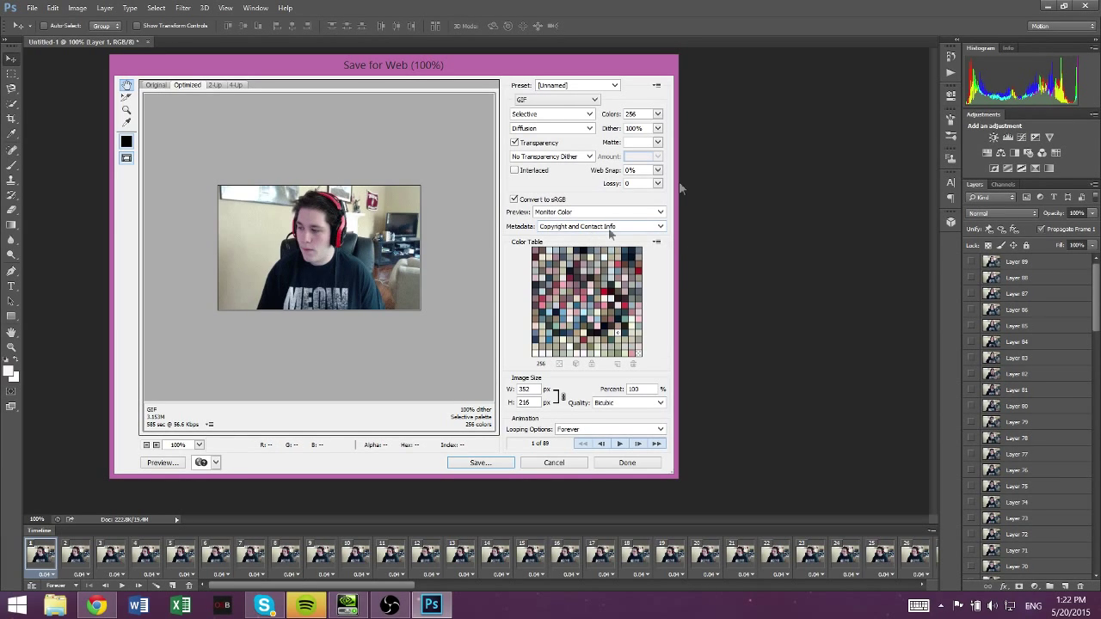
click(492, 466)
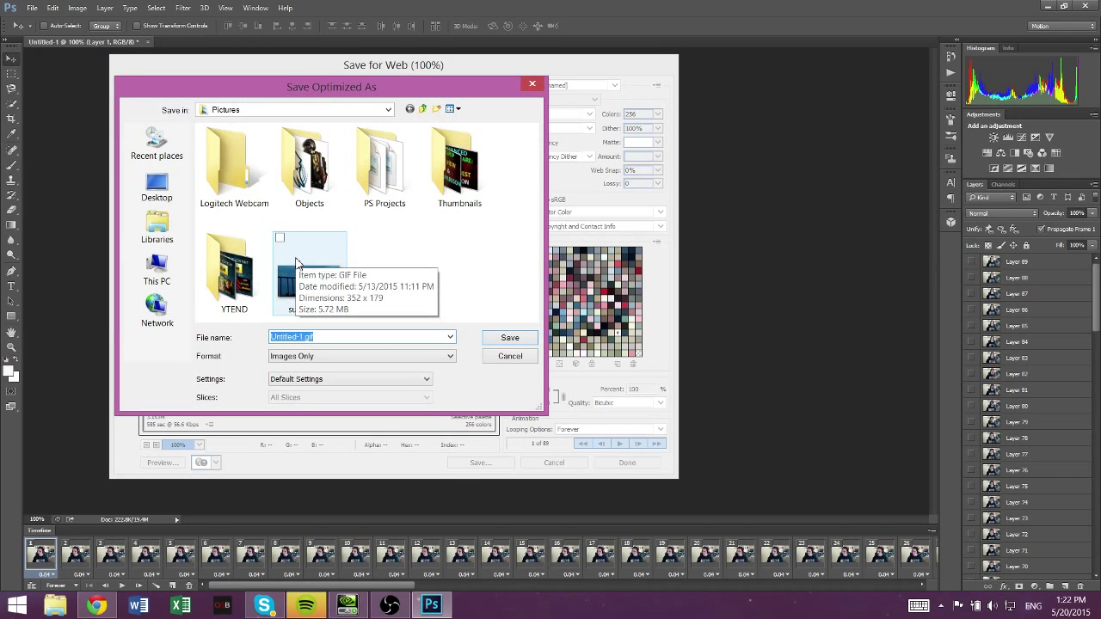
text(ex)
key(Escape)
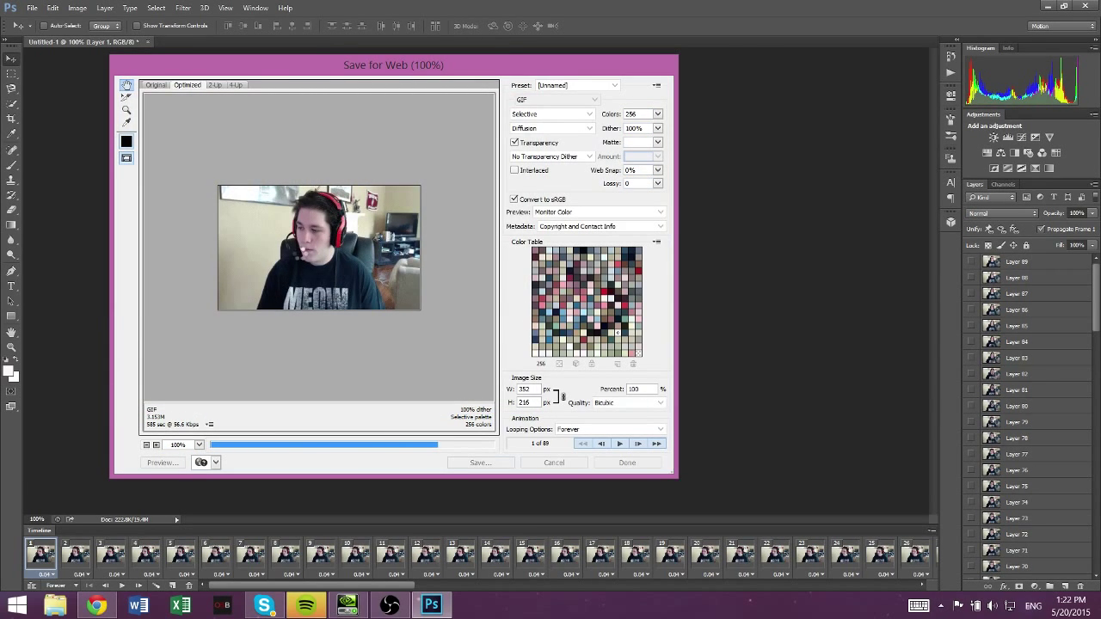
key(Escape)
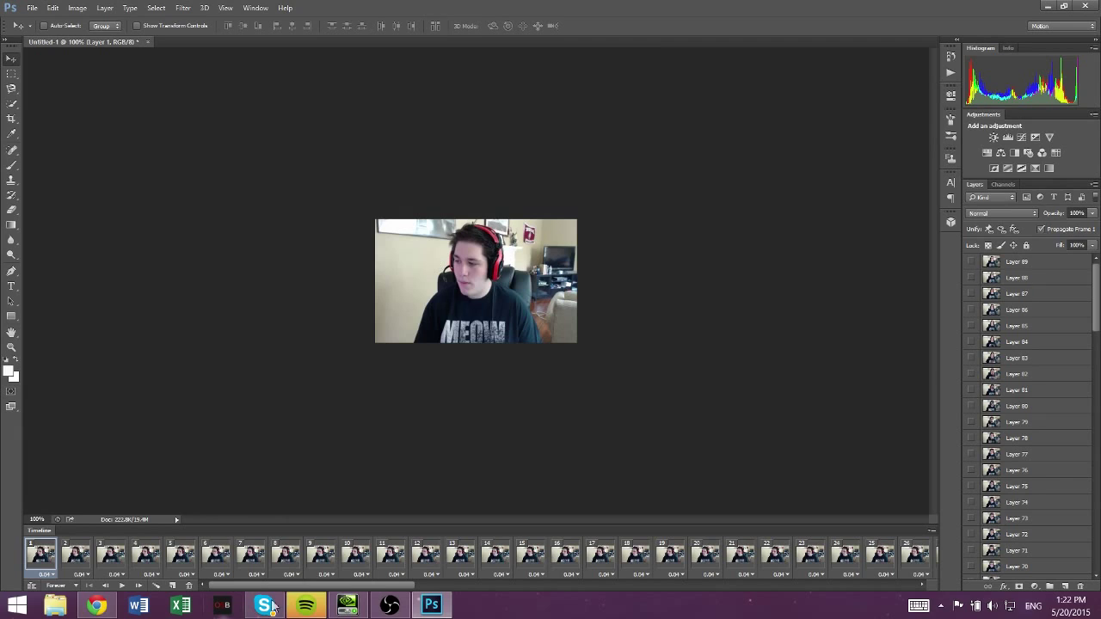
- Switch to Google Chrome from the taskbar
click(97, 607)
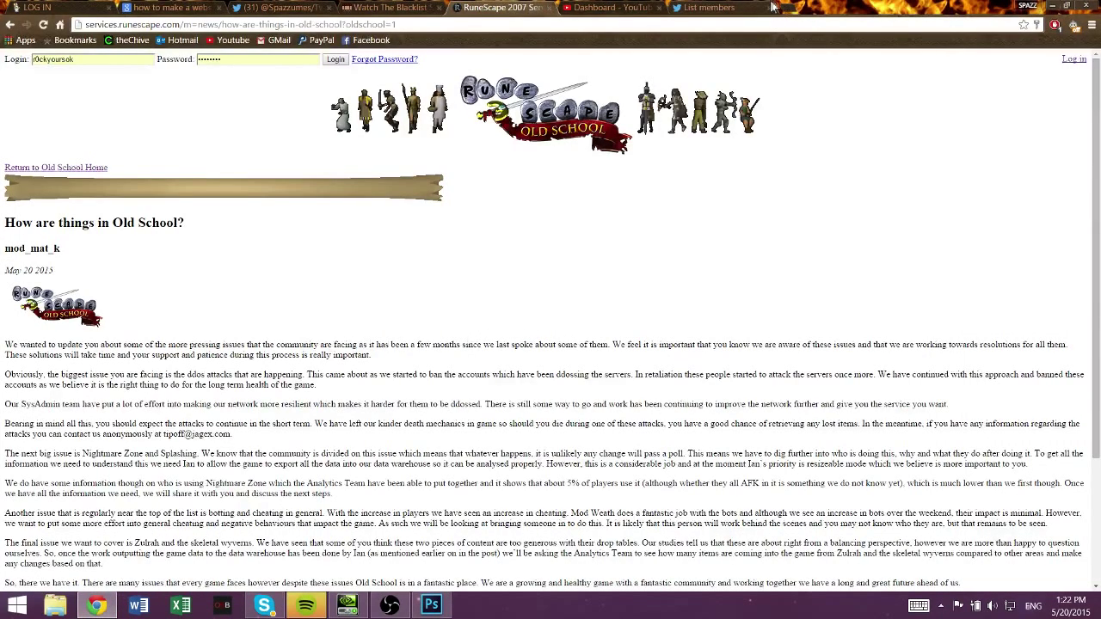